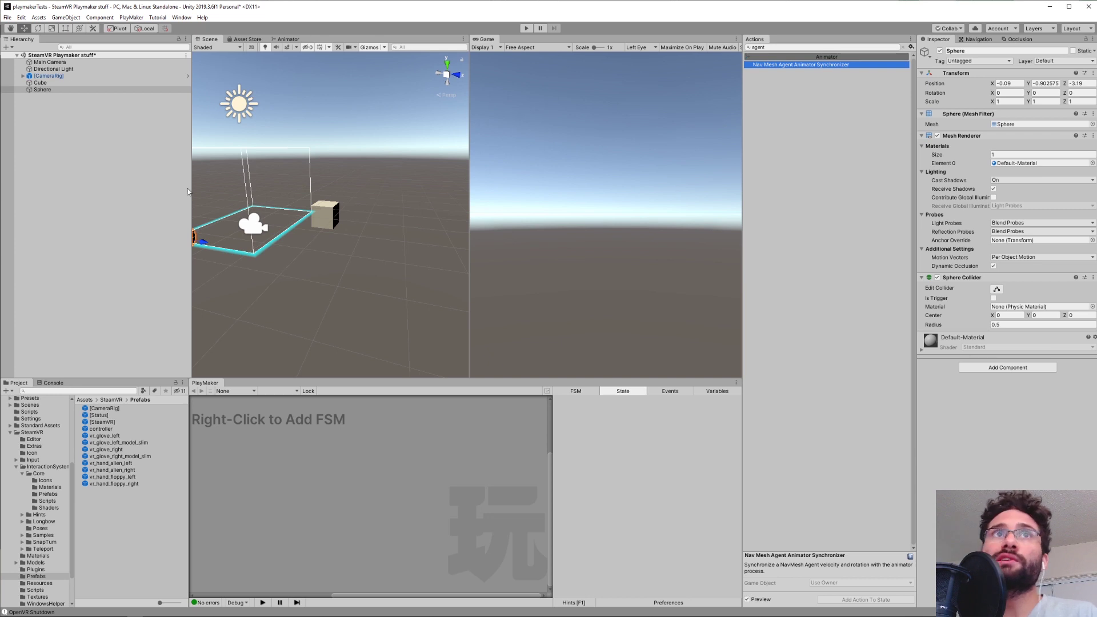
- Add a new input action named touchpad to the default action set in SteamVR Input
left_click(158, 17)
mouse_move(181, 17)
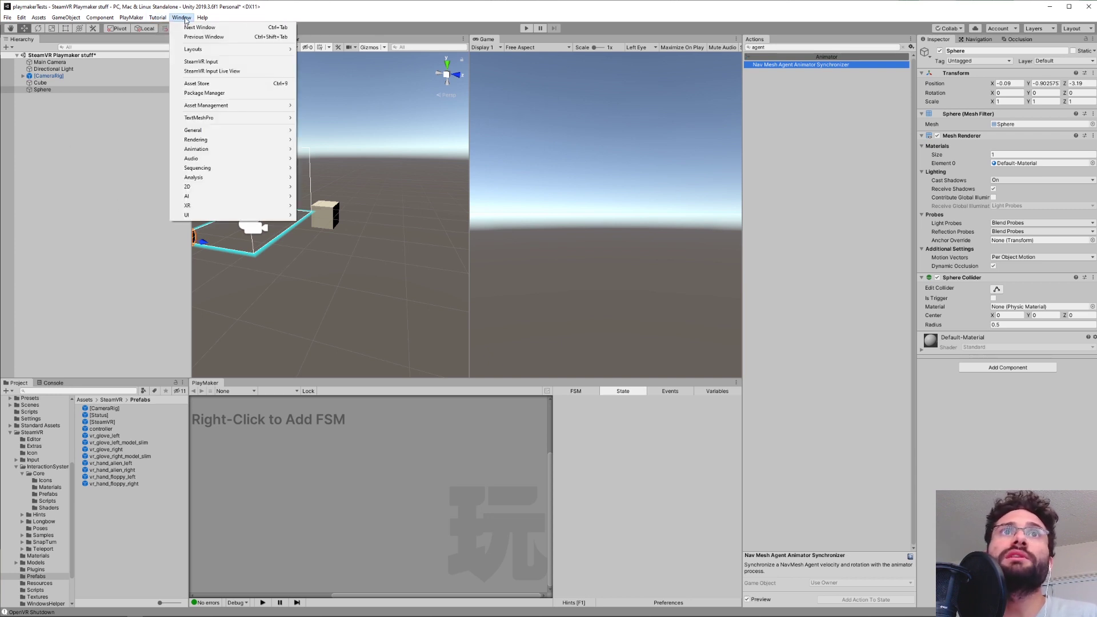
left_click(194, 62)
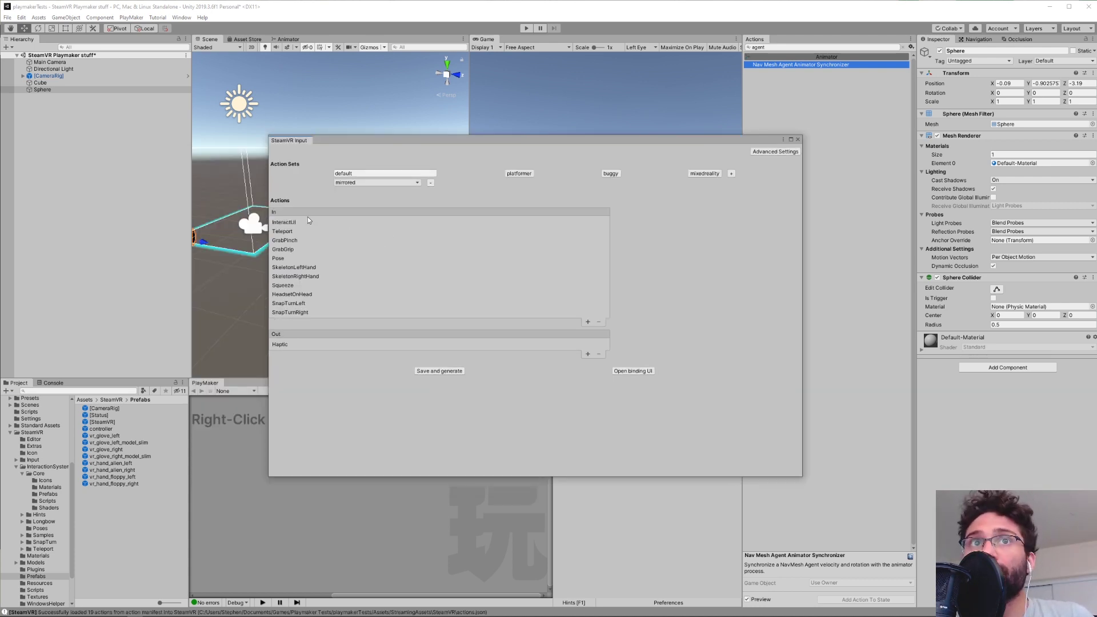
left_click(588, 322)
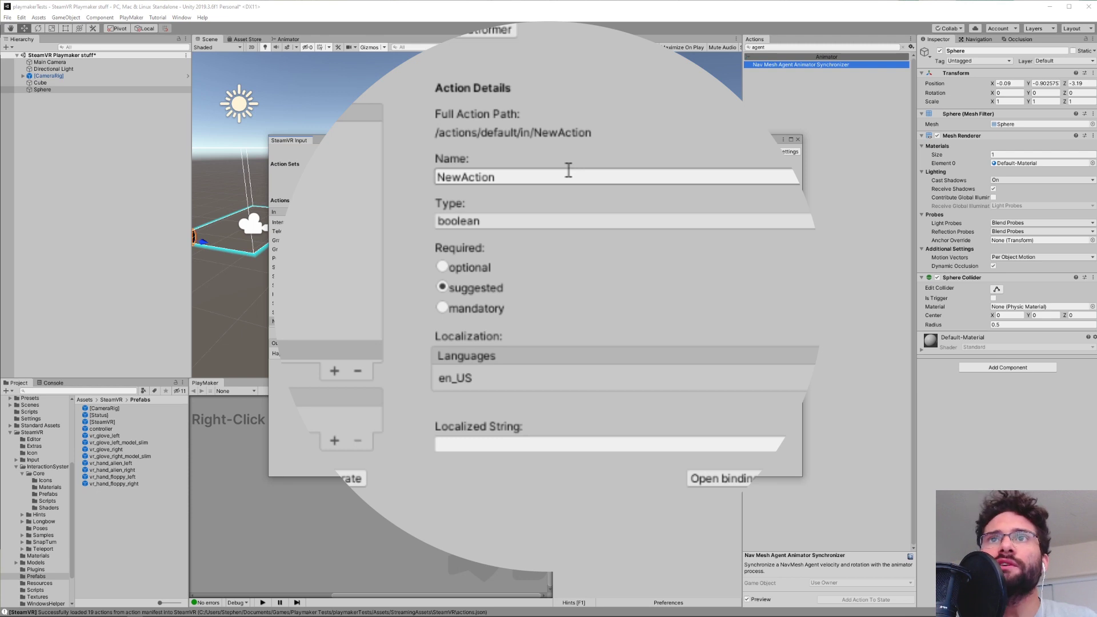
left_click_drag(437, 177, 494, 172)
type("touchpad")
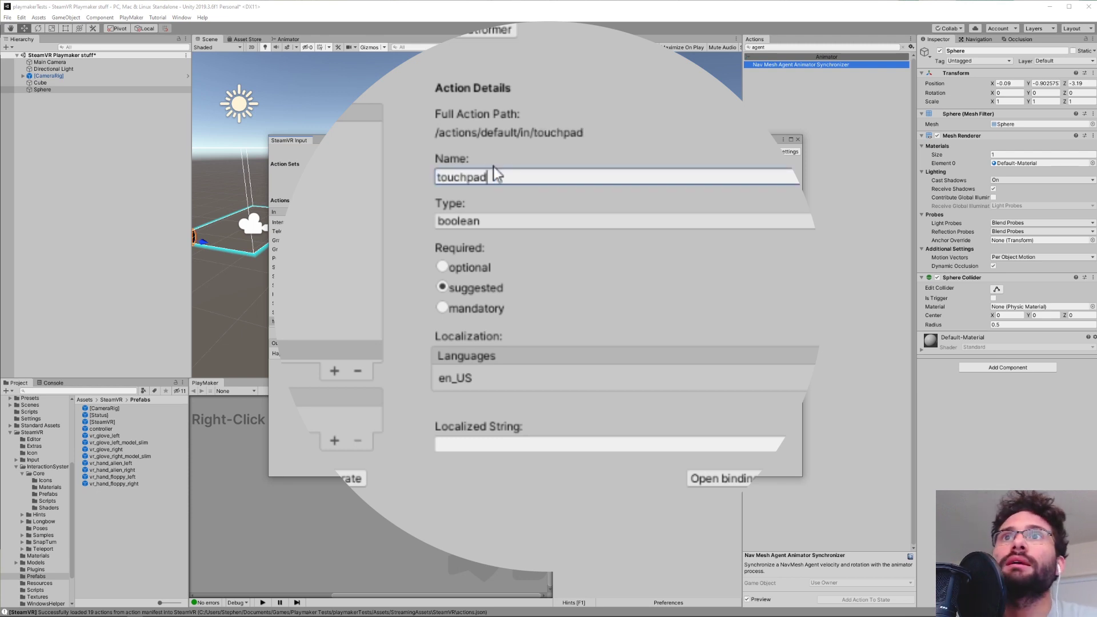
- Set the touchpad action's type to vector2, then save and generate the actions, saving the modified scene
left_click(486, 223)
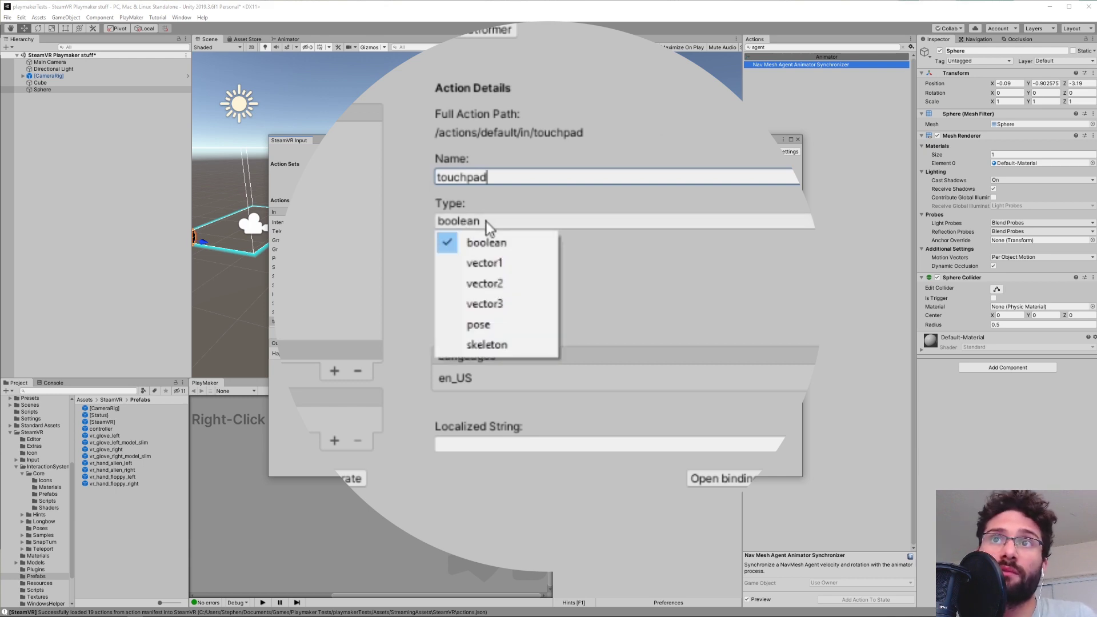
left_click(489, 282)
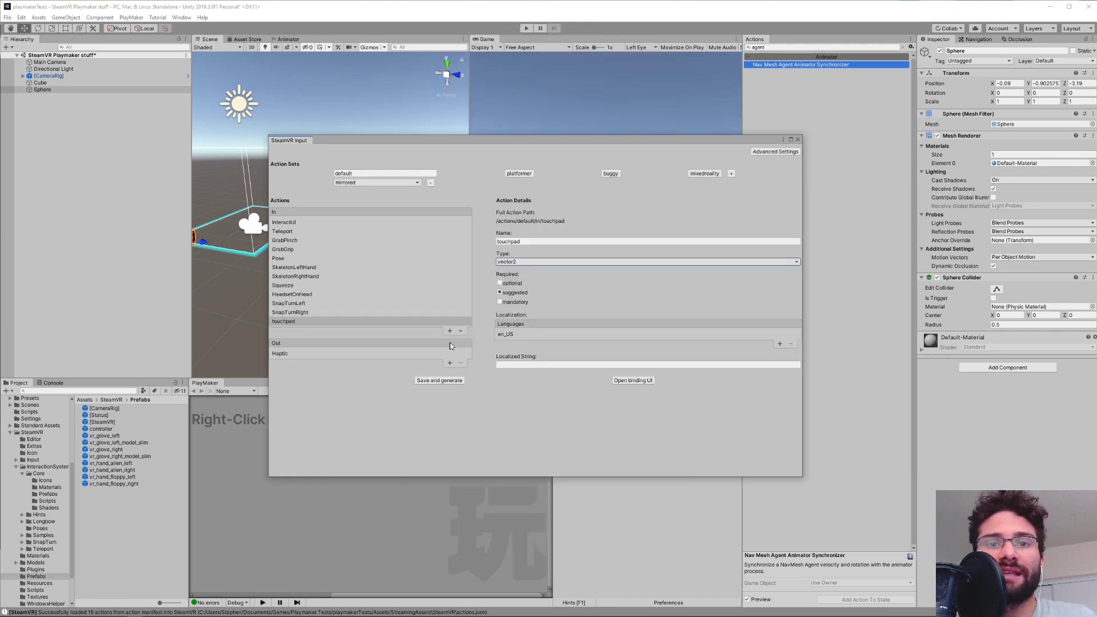
left_click(433, 379)
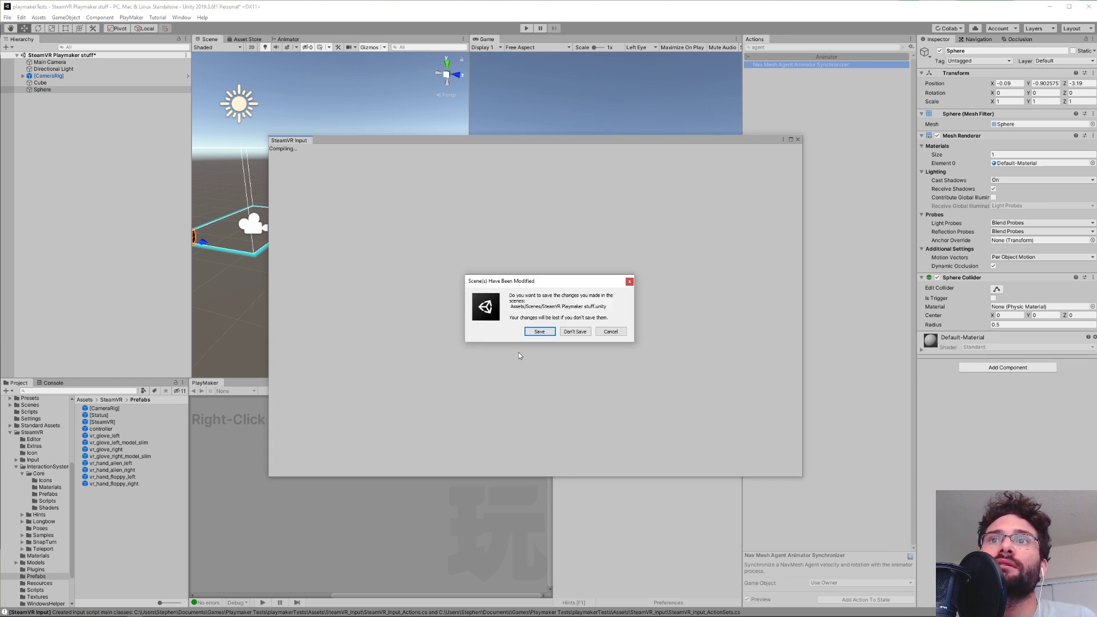
left_click(542, 332)
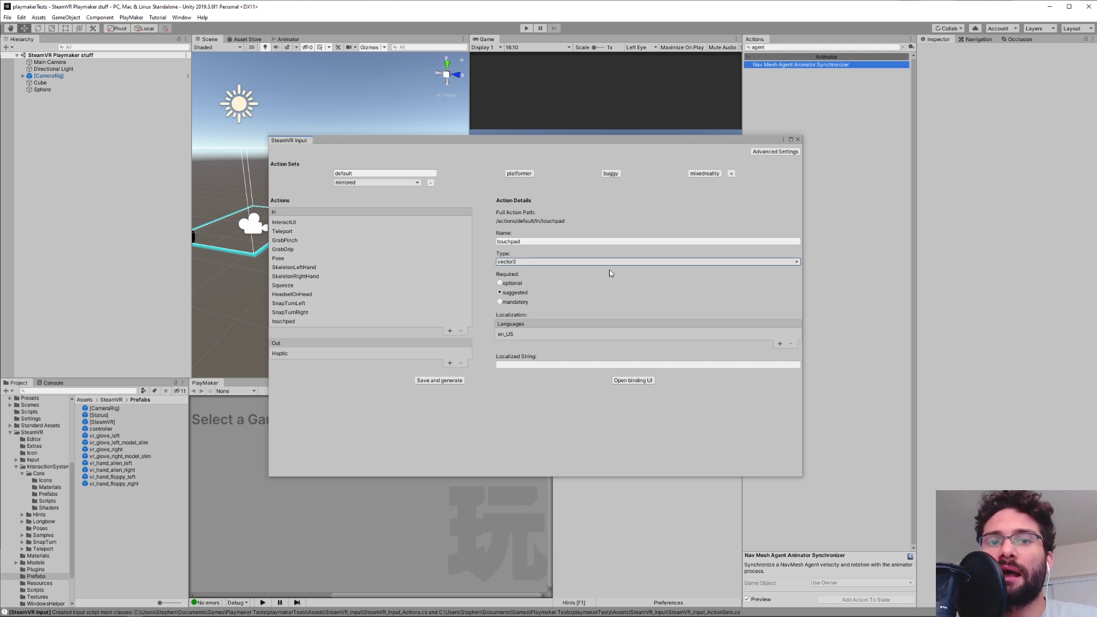
- Edit the vive_controller binding in the SteamVR binding UI and add a trackpad-mode use to the left controller's Trackpad
left_click(628, 381)
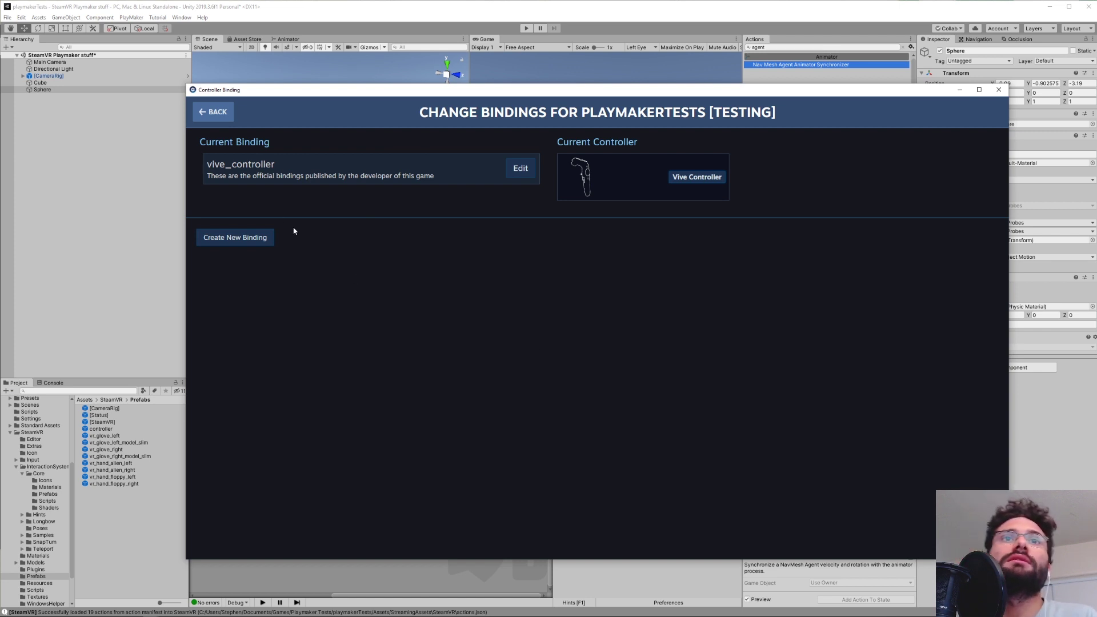
left_click(523, 172)
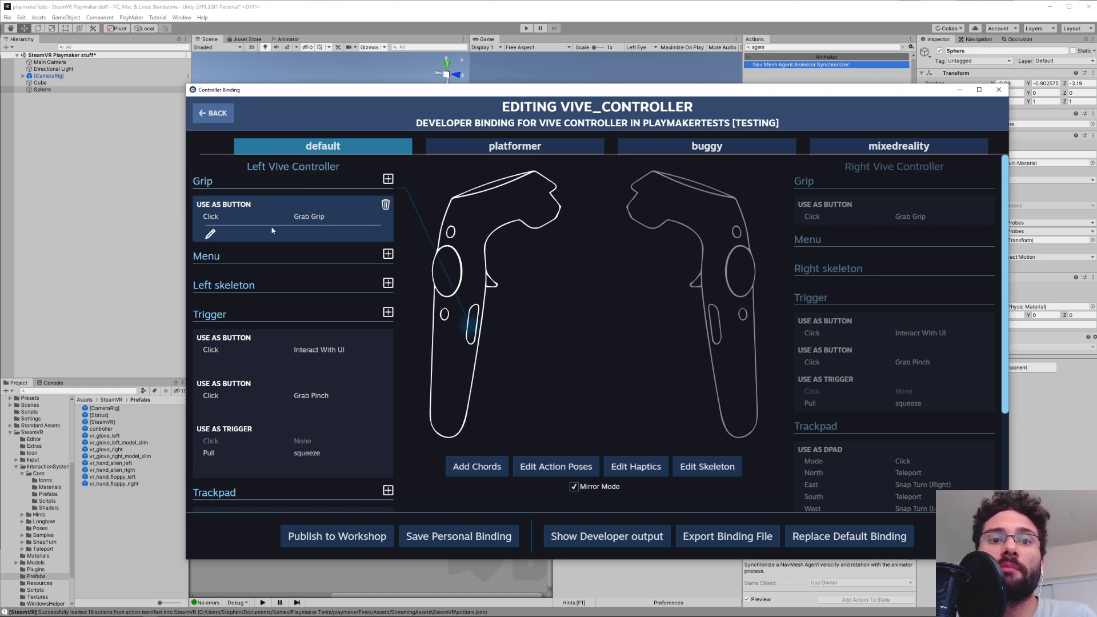
scroll(286, 223, "down", 3)
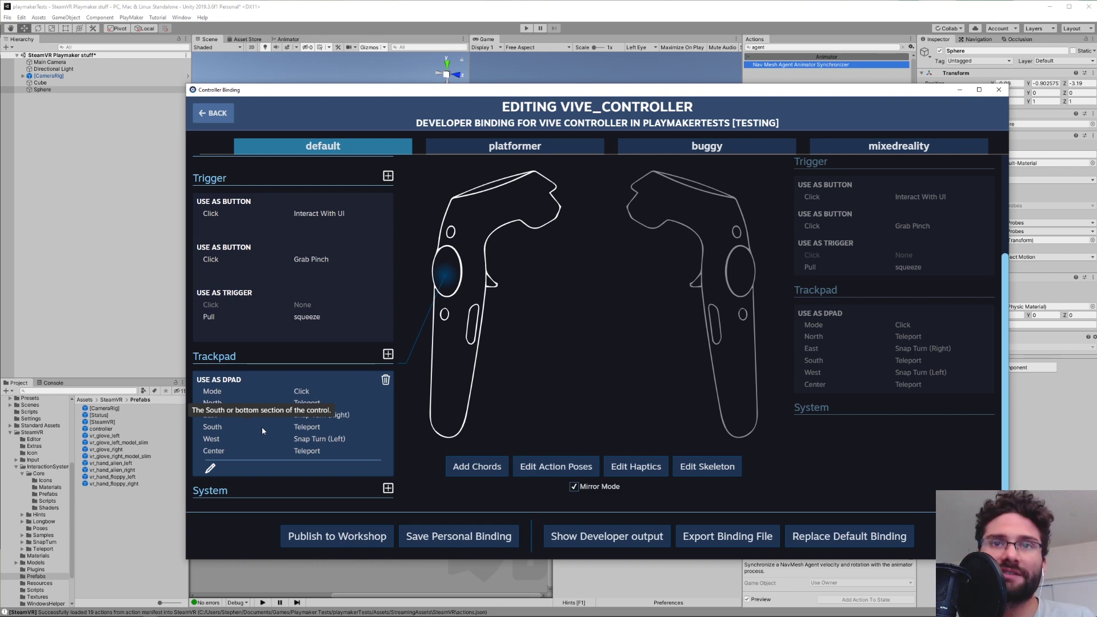
left_click(388, 354)
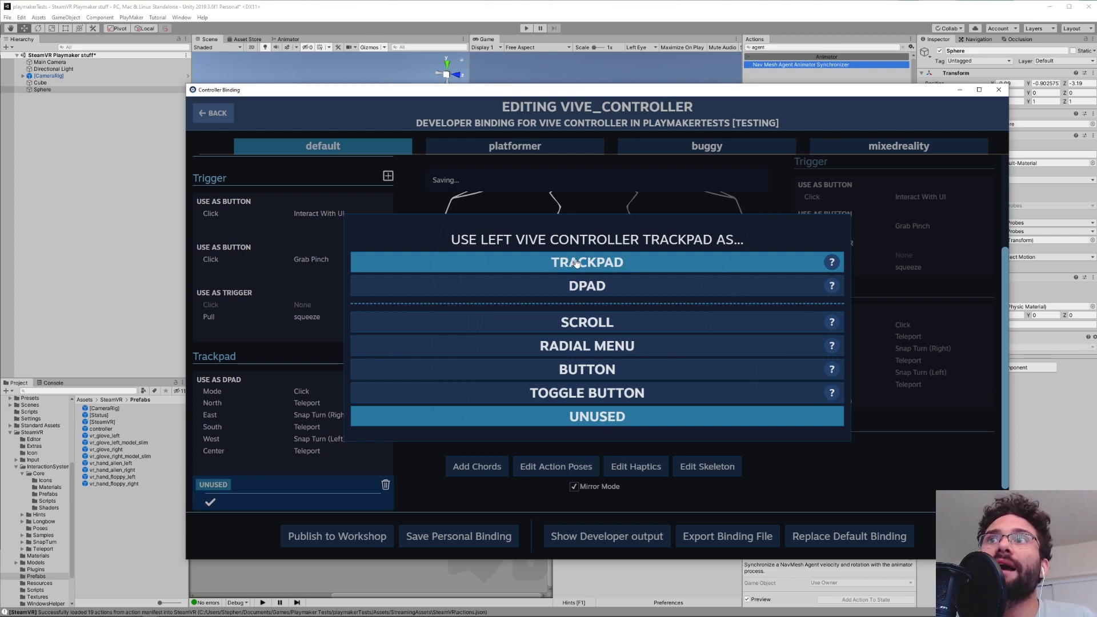
left_click(574, 262)
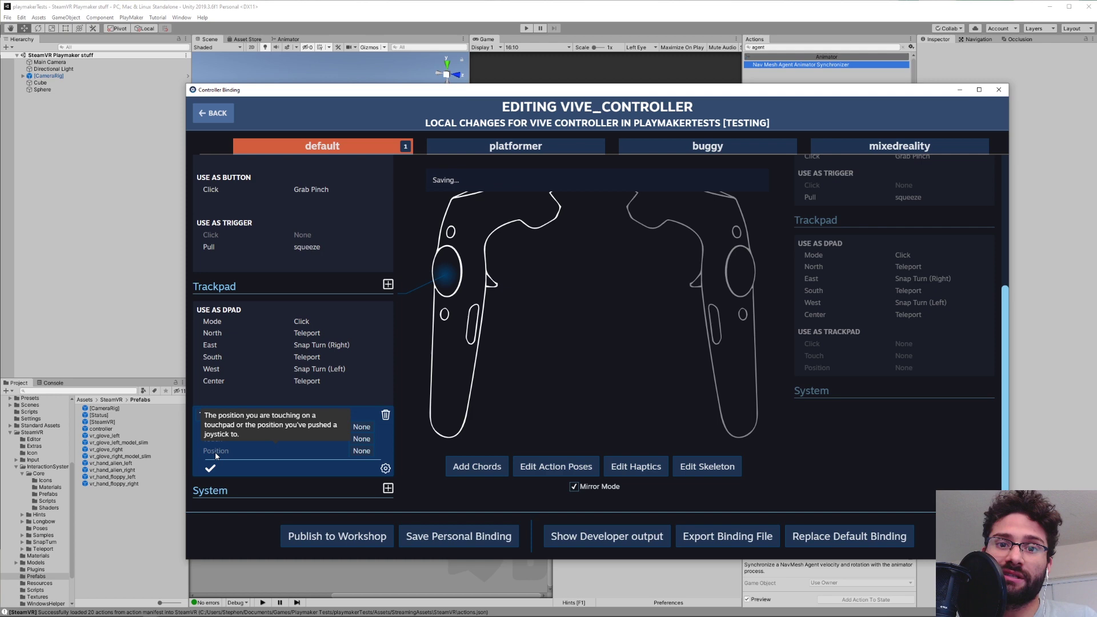
- Assign the touchpad action to the new trackpad entry's Position and accept the entry
left_click(361, 452)
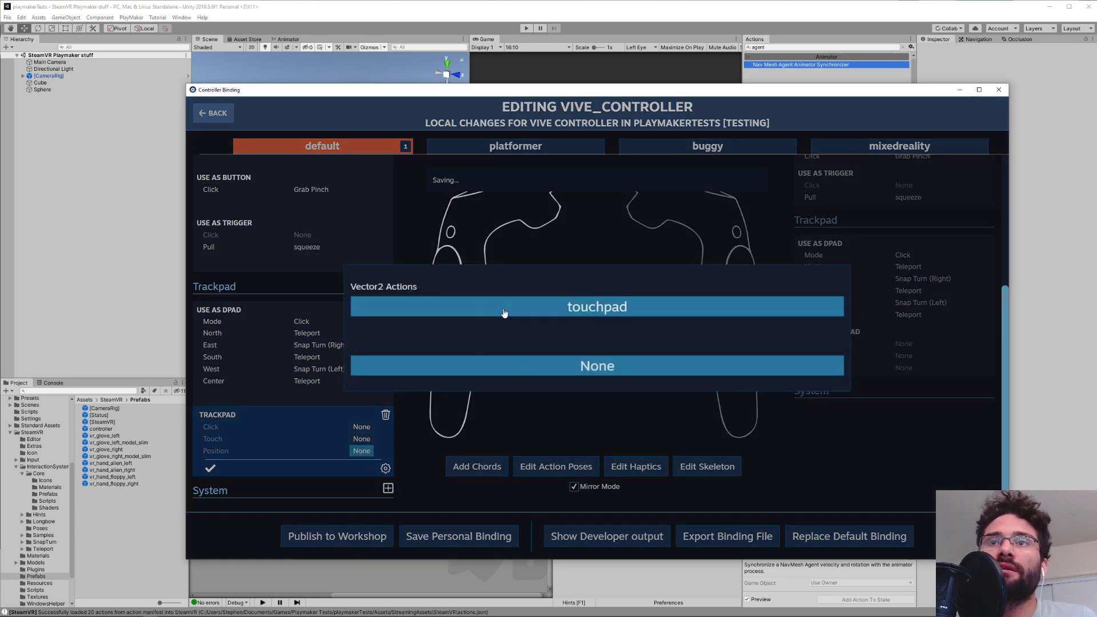
left_click(584, 304)
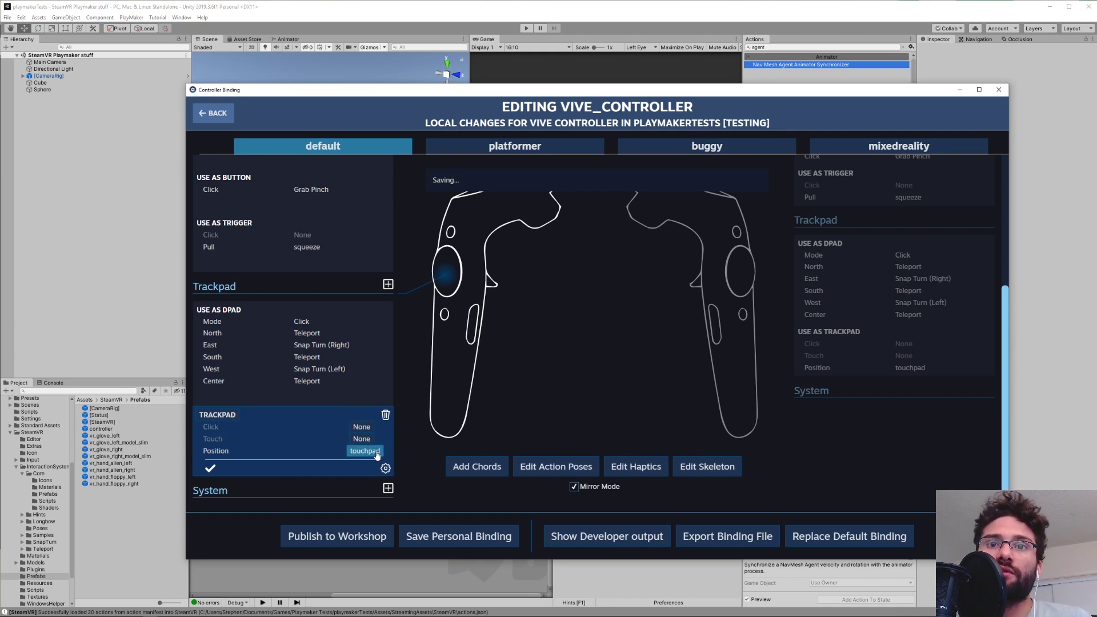
left_click(209, 470)
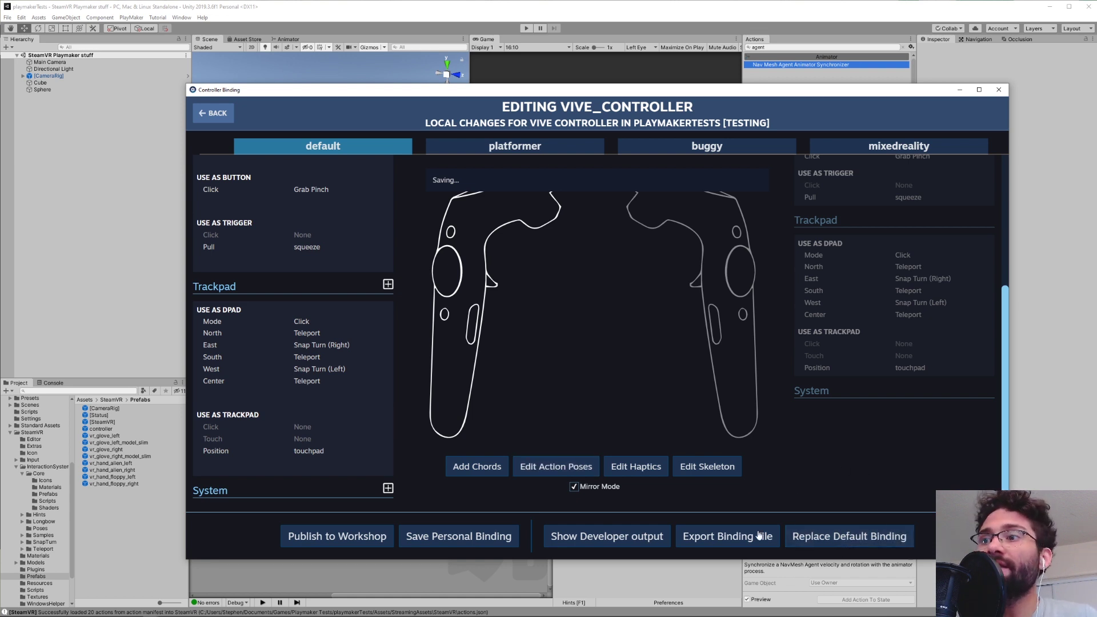
- Replace the default binding with the edited Vive controller binding and close the Controller Binding and SteamVR Input windows
left_click(837, 538)
left_click(471, 419)
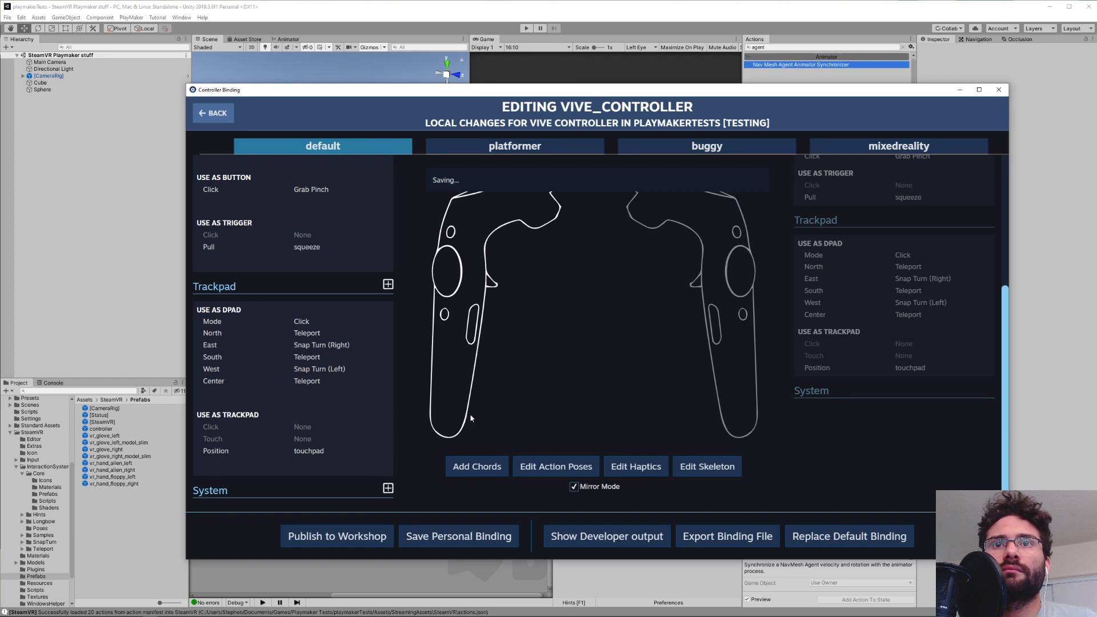
left_click(998, 90)
left_click(529, 242)
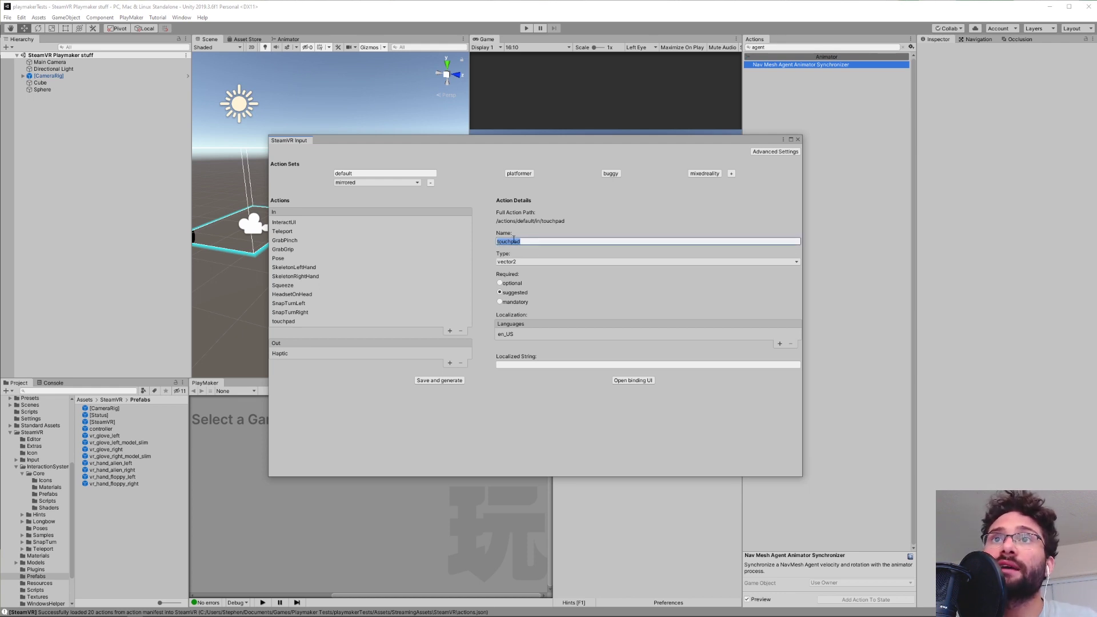
left_click(799, 140)
- Add a PlayMakerFSM component to the Sphere
left_click(998, 367)
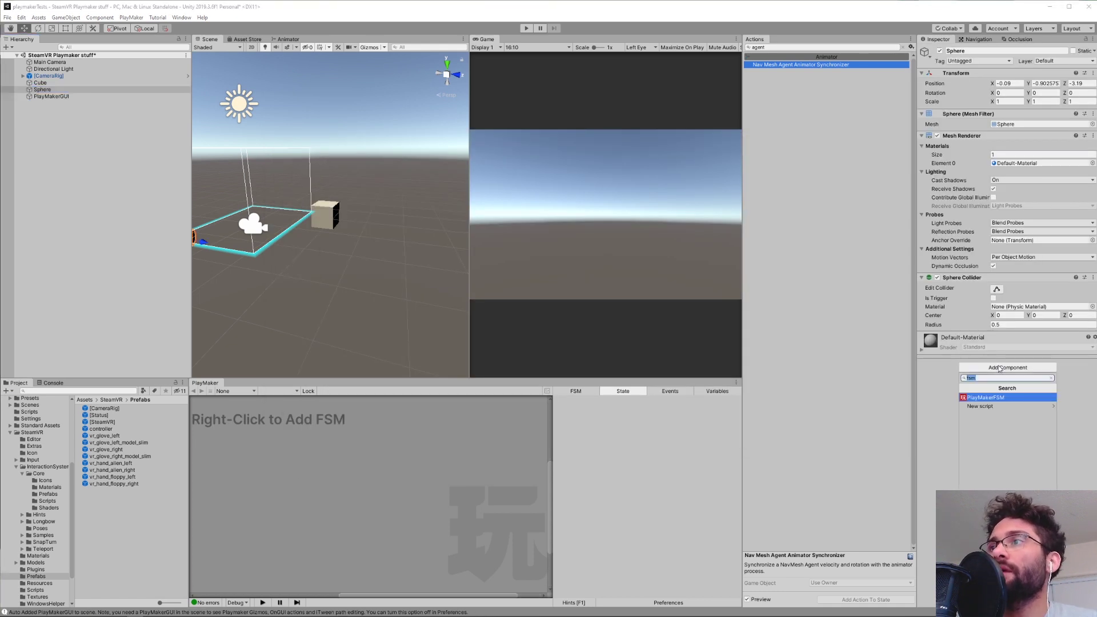
key("Return")
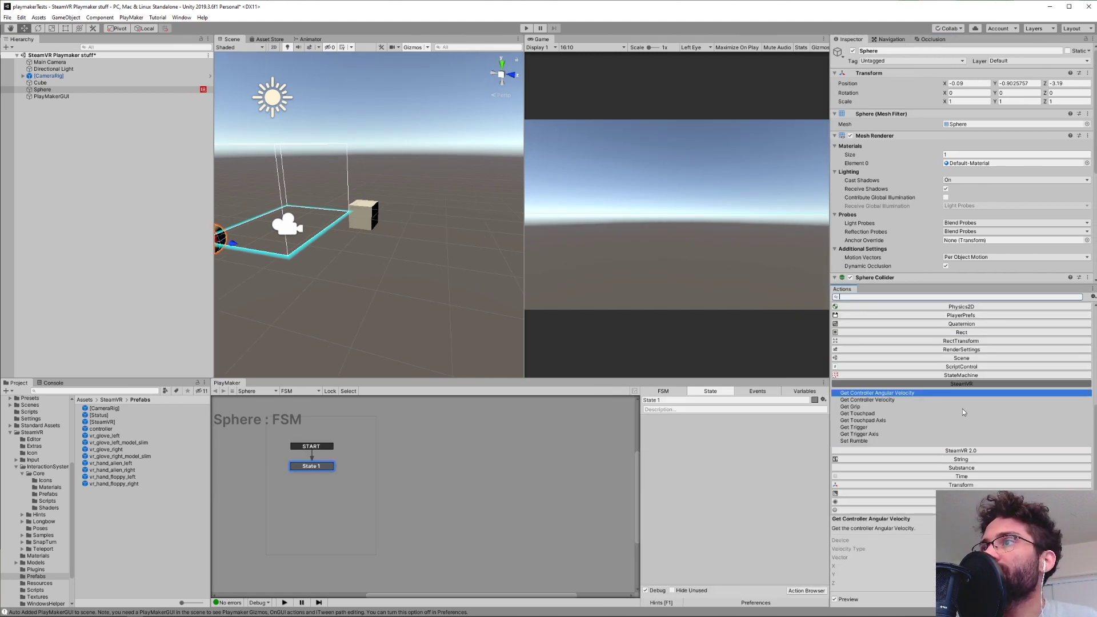
- Add the Get Action Vector2 action from the SteamVR 2.0 category to the Sphere FSM's State 1
key("Up")
key("Up")
key("Up")
key("Up")
key("Up")
key("Up")
key("Up")
key("Up")
key("Up")
key("Up")
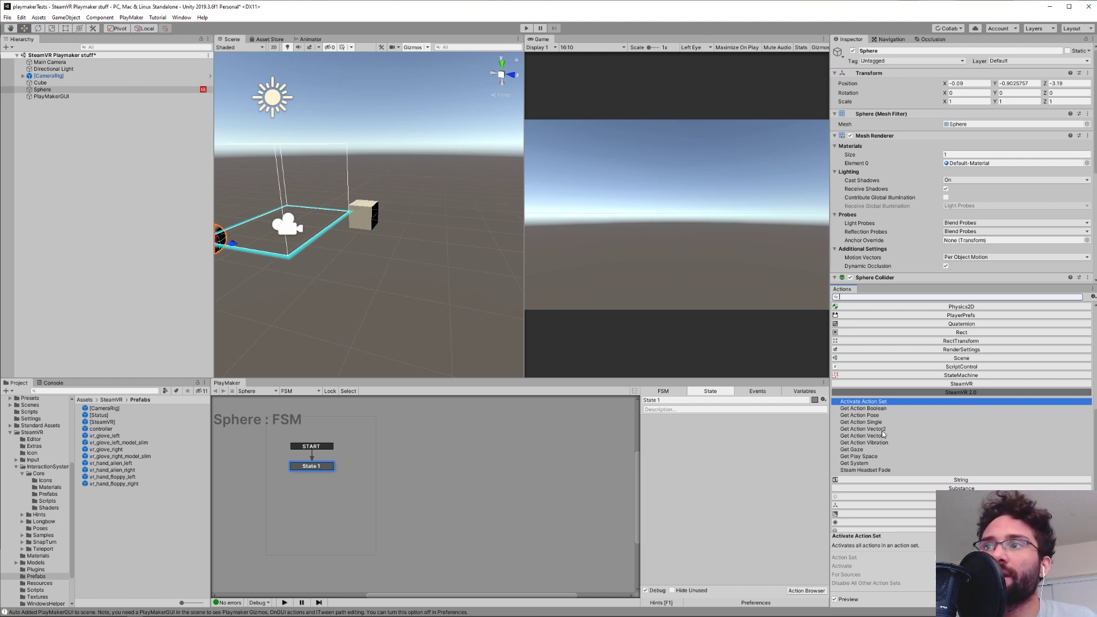
left_click_drag(881, 430, 619, 485)
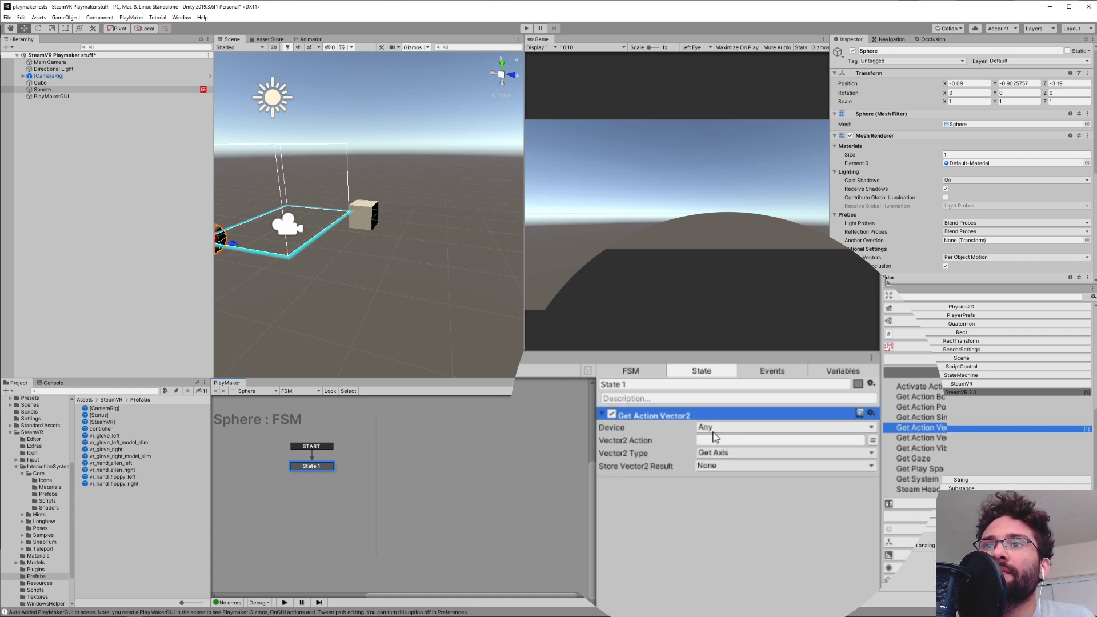
- Set Get Action Vector2 to read the touchpad action, with Device on Any and Vector2 Type on Get Axis
left_click(730, 427)
left_click(665, 536)
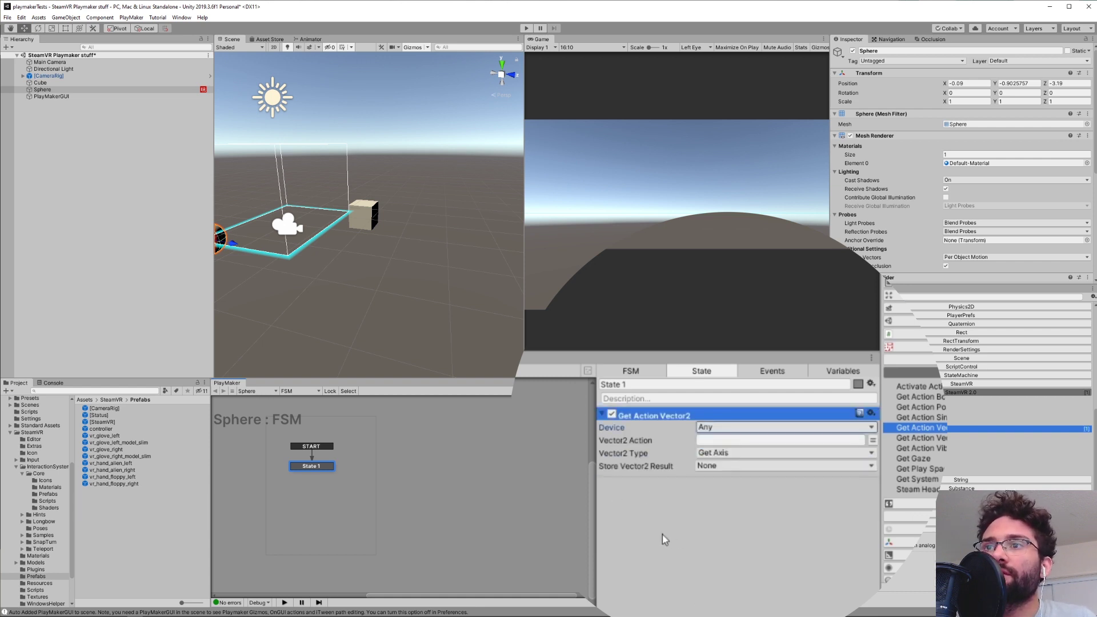
left_click(832, 440)
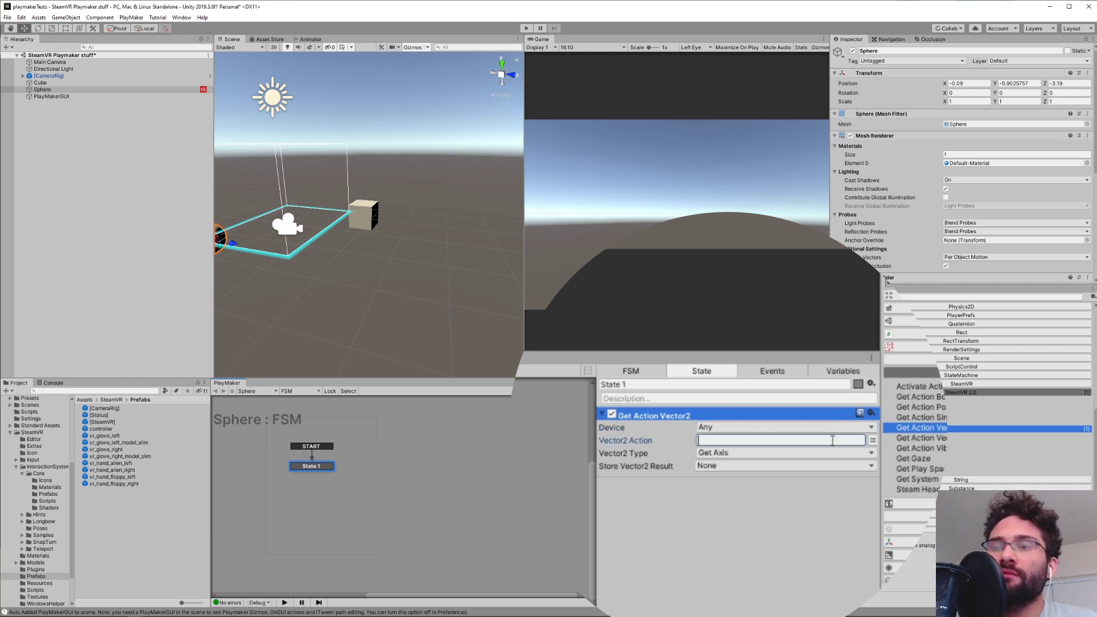
type("touchpad")
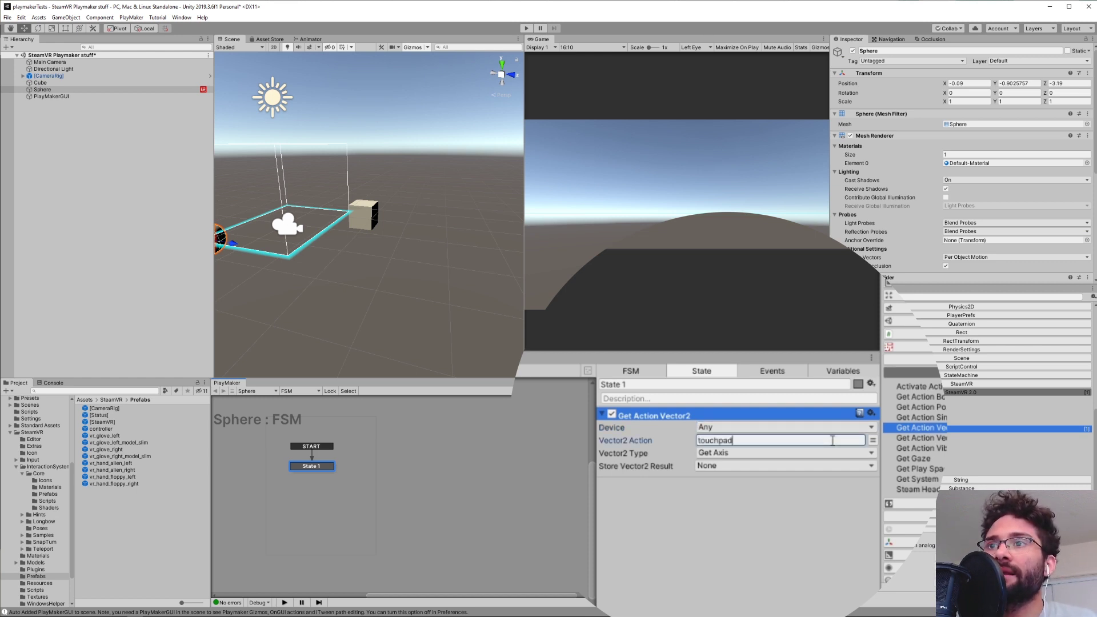
left_click(726, 456)
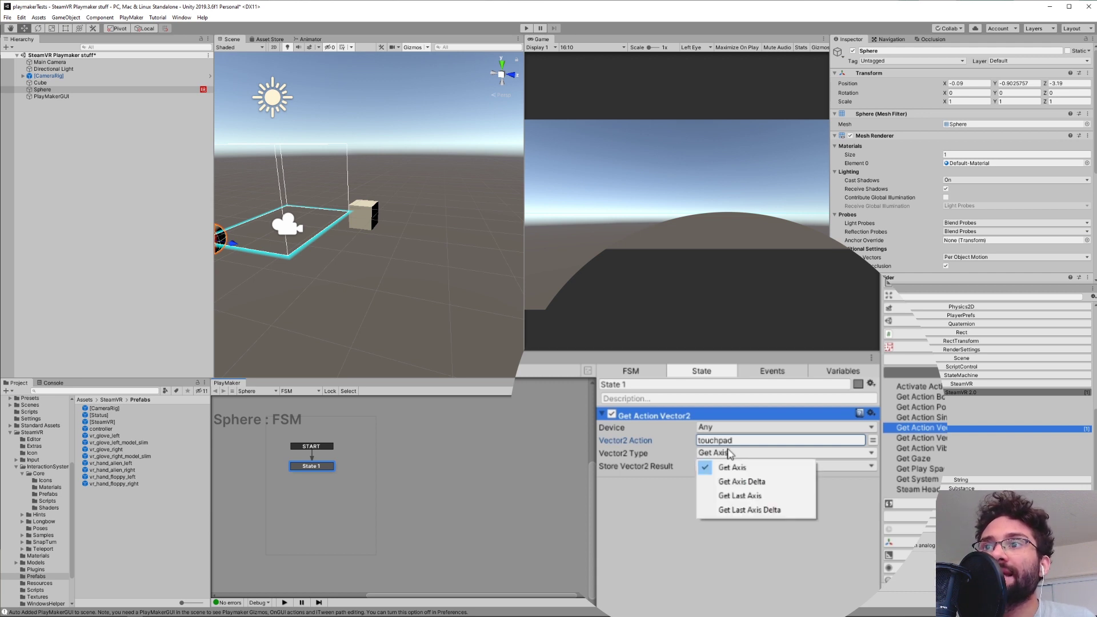
left_click(656, 490)
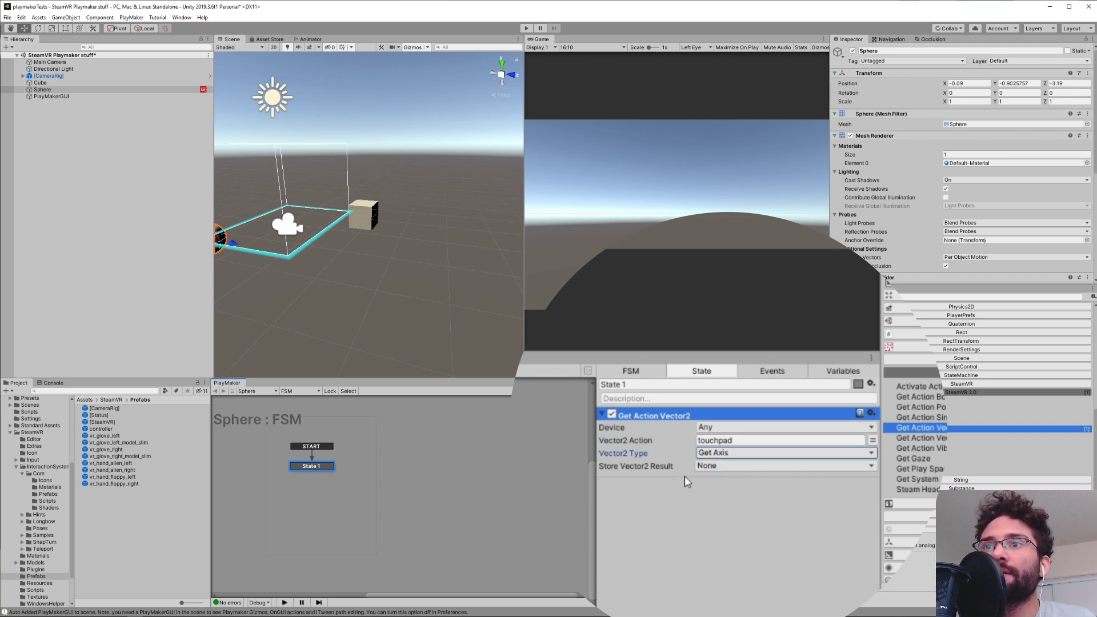
- Store the Vector2 result in a new variable named touchPad_vector2
left_click(730, 466)
left_click(724, 498)
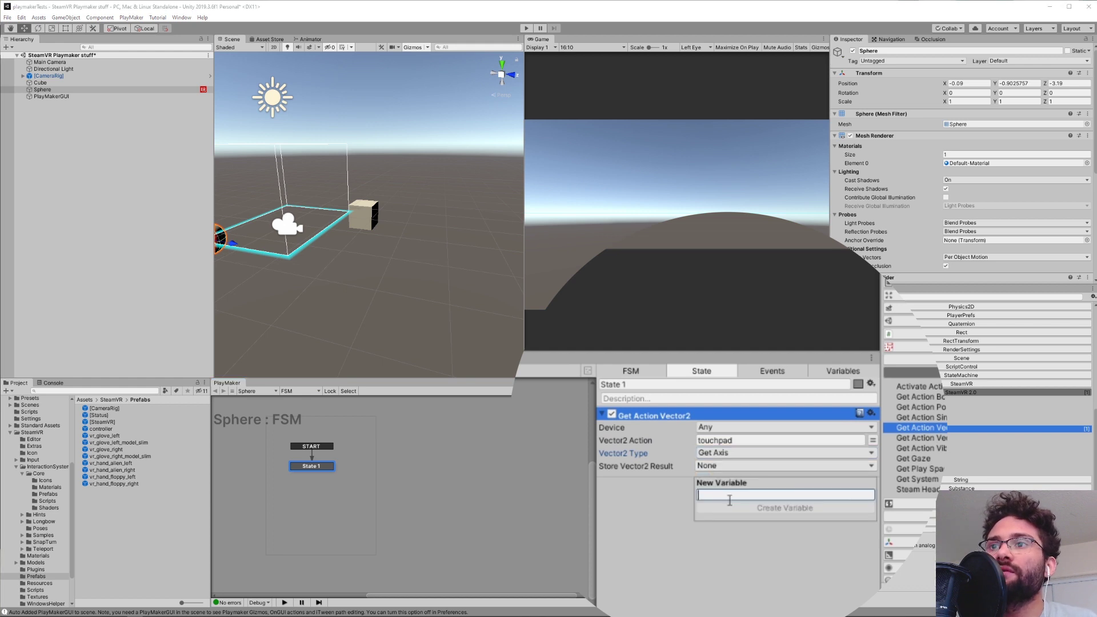
type("touch")
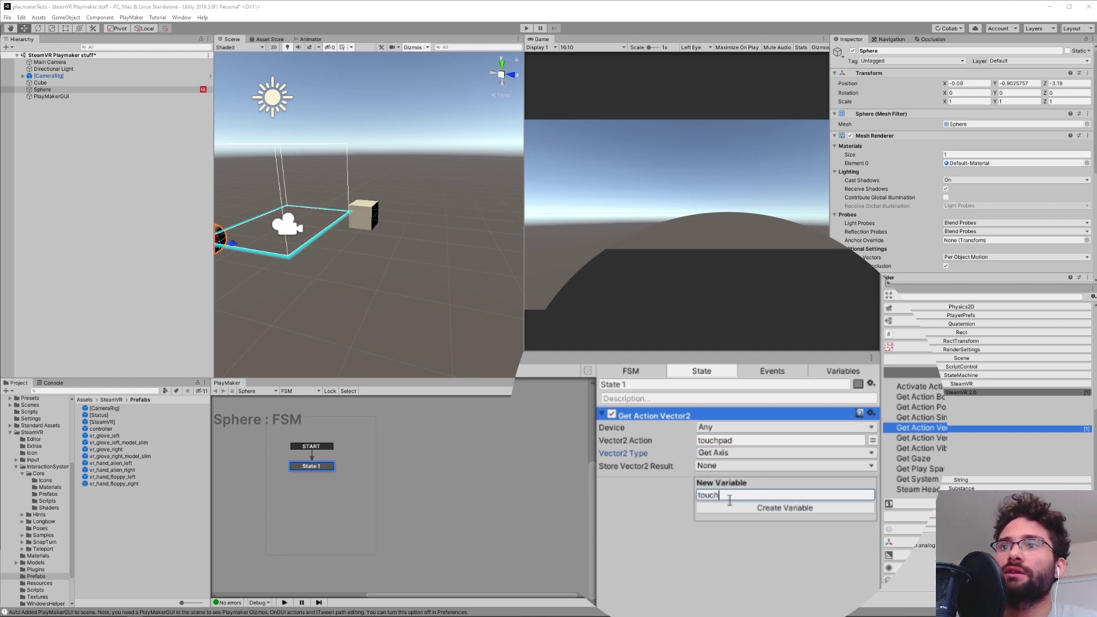
type("Pad")
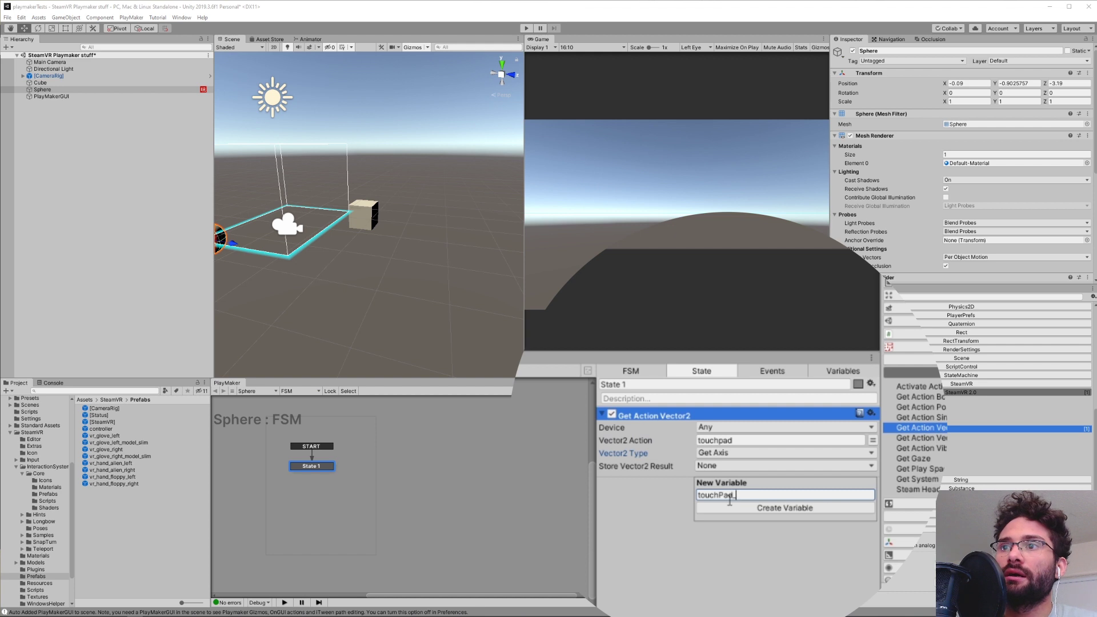
type("_vector")
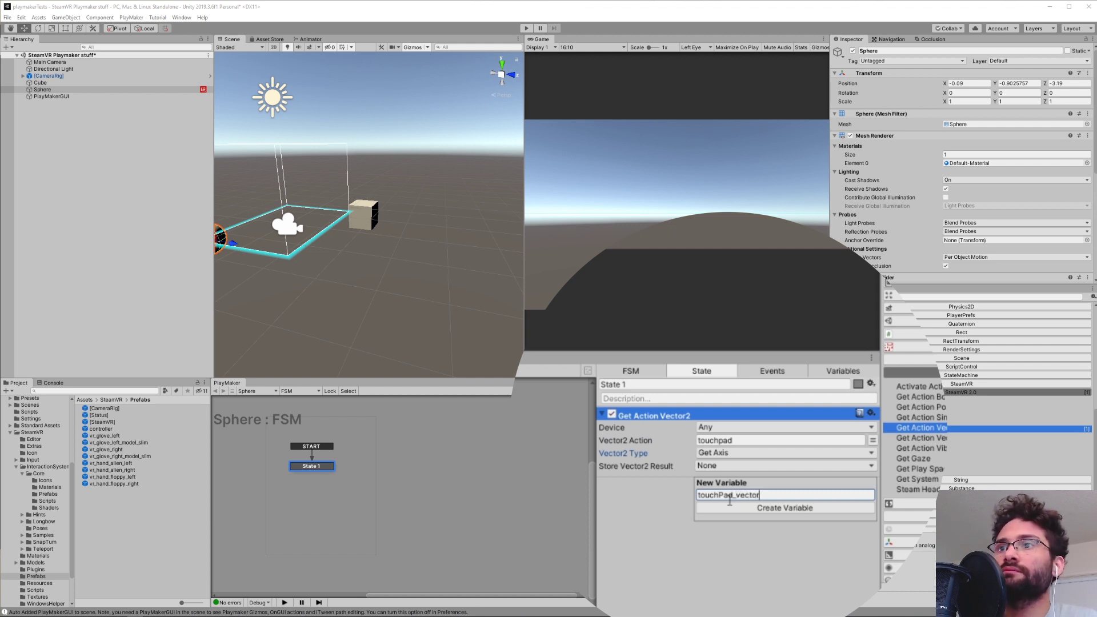
type("2")
key("Return")
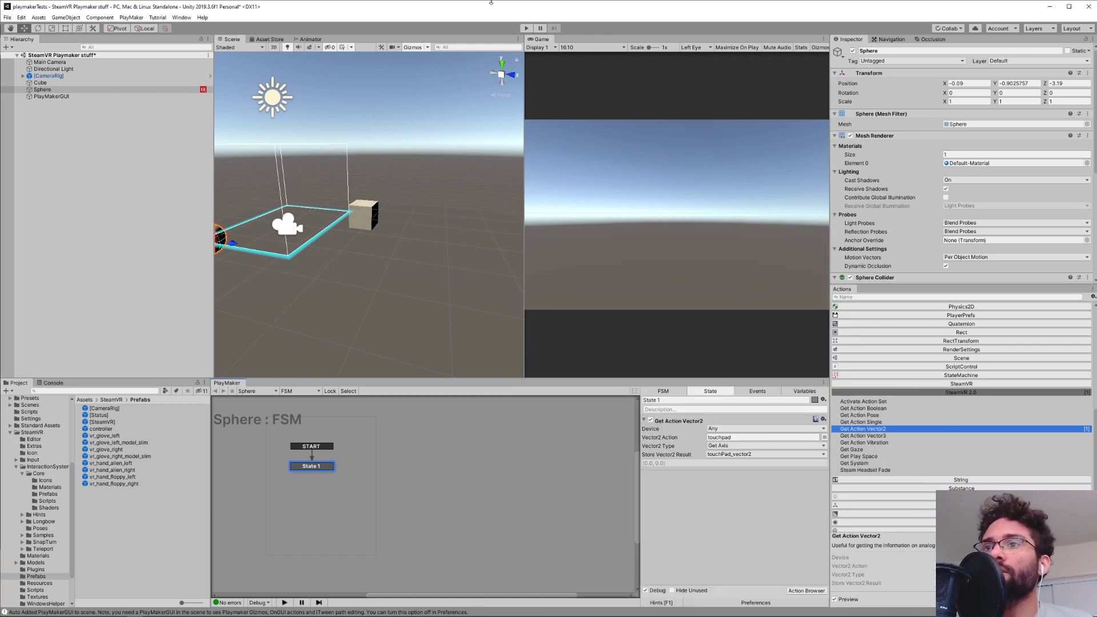
- Run the scene in play mode to test the touchpad input
left_click(526, 28)
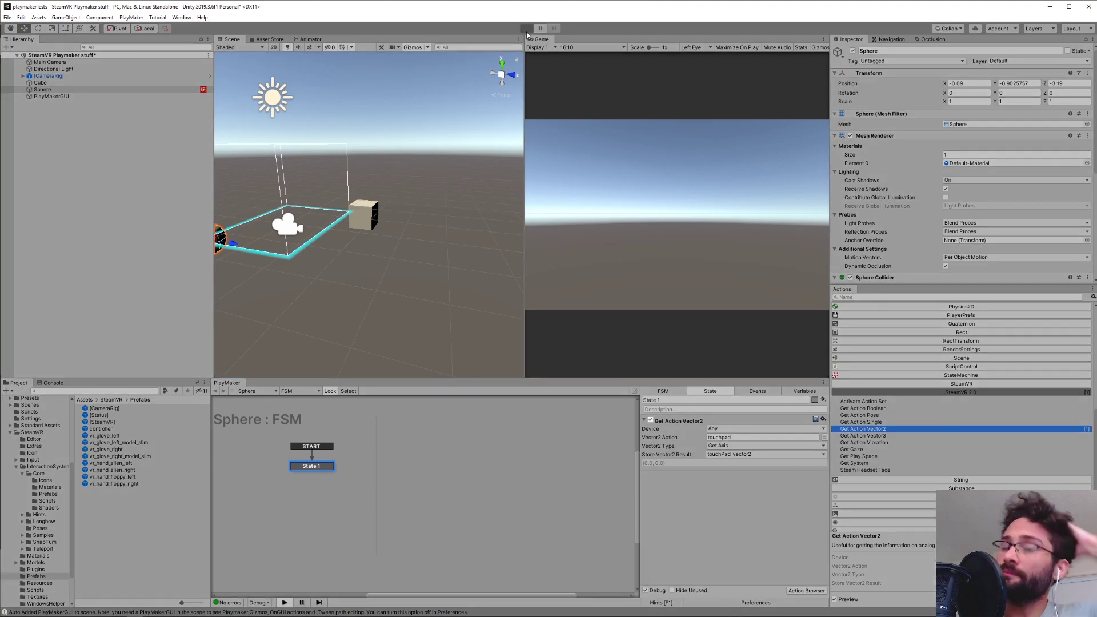